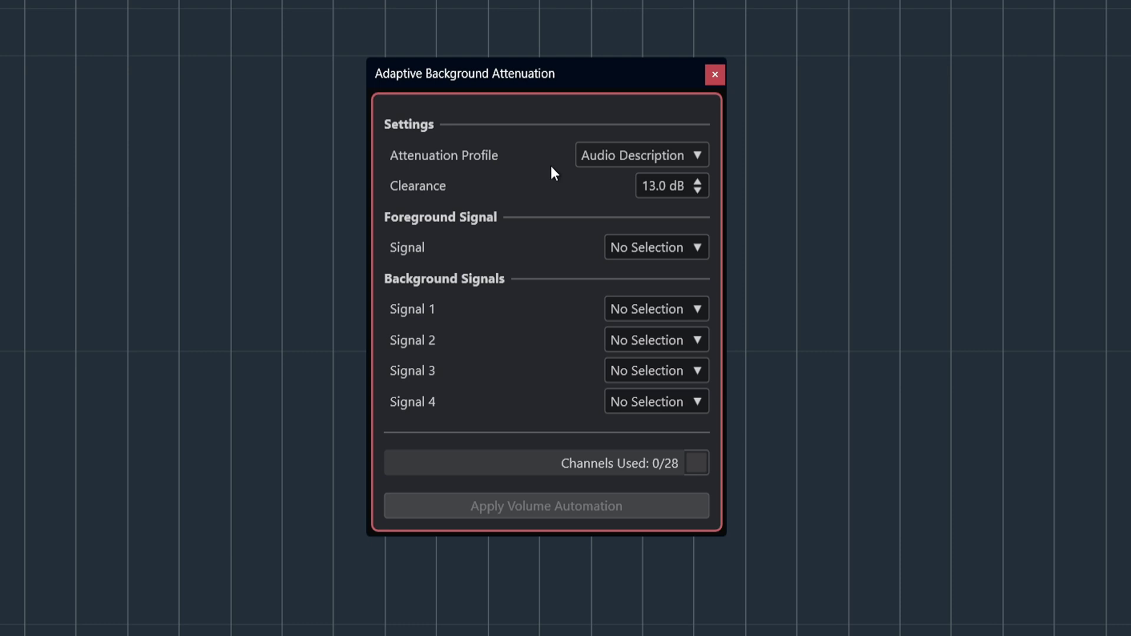
Try the Voice Over attenuation profile, then switch back to Audio Description
{"action": "left_click", "coordinate": [623, 159]}
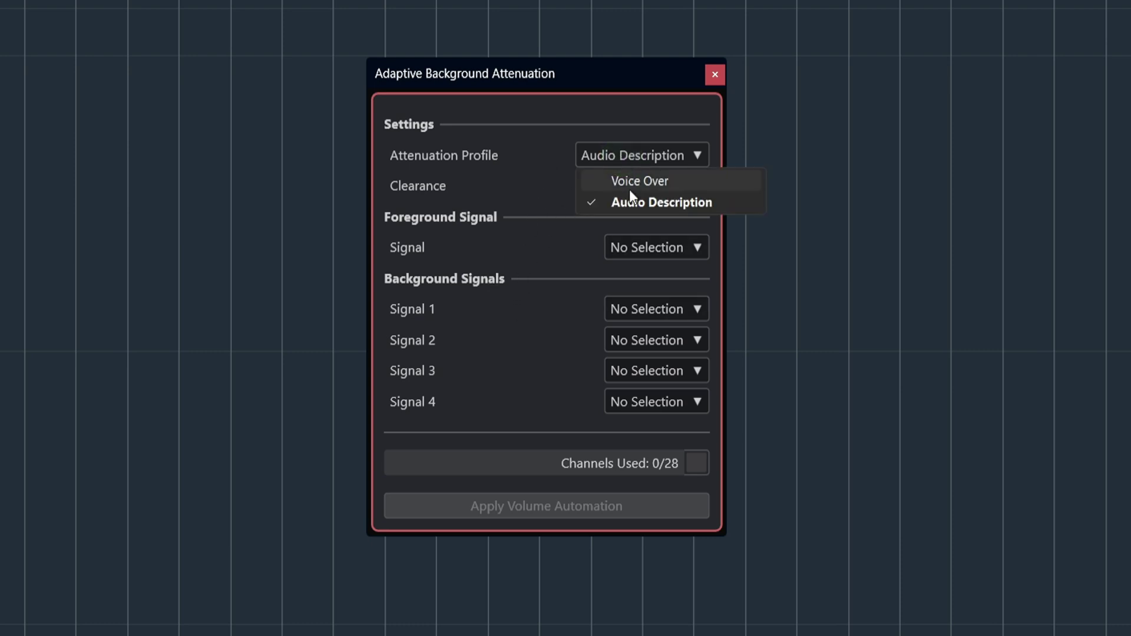
{"action": "left_click", "coordinate": [628, 183]}
{"action": "left_click", "coordinate": [628, 164]}
{"action": "left_click", "coordinate": [667, 204]}
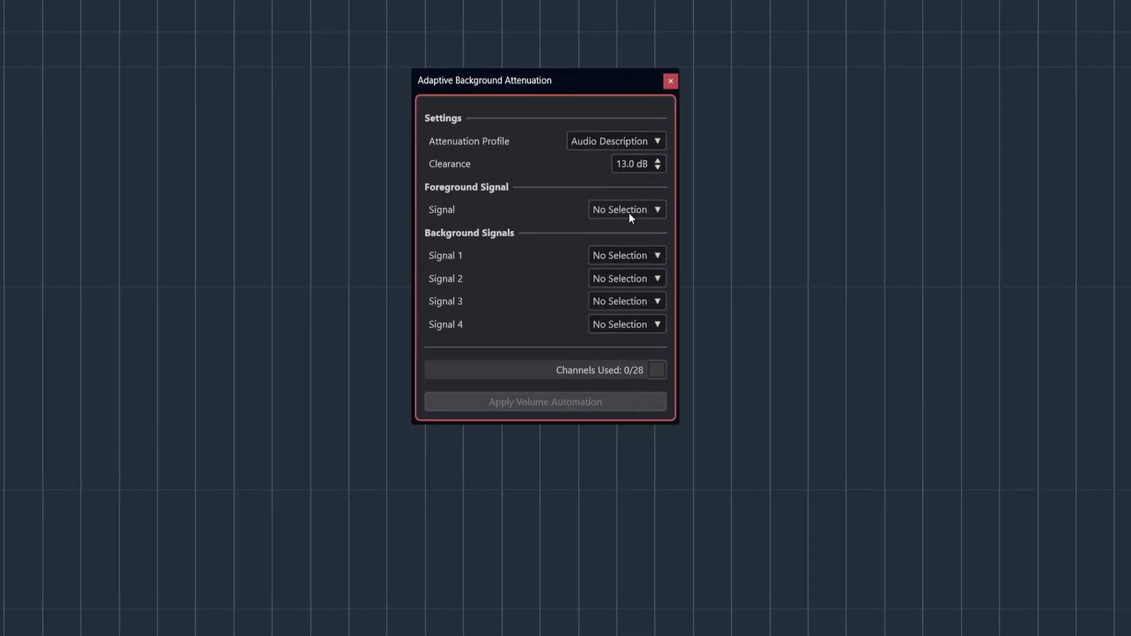
Set the foreground signal to Guides after first trying the edited voice track
{"action": "left_click", "coordinate": [628, 212]}
{"action": "left_click", "coordinate": [639, 298]}
{"action": "left_click", "coordinate": [545, 265]}
{"action": "left_click", "coordinate": [617, 253]}
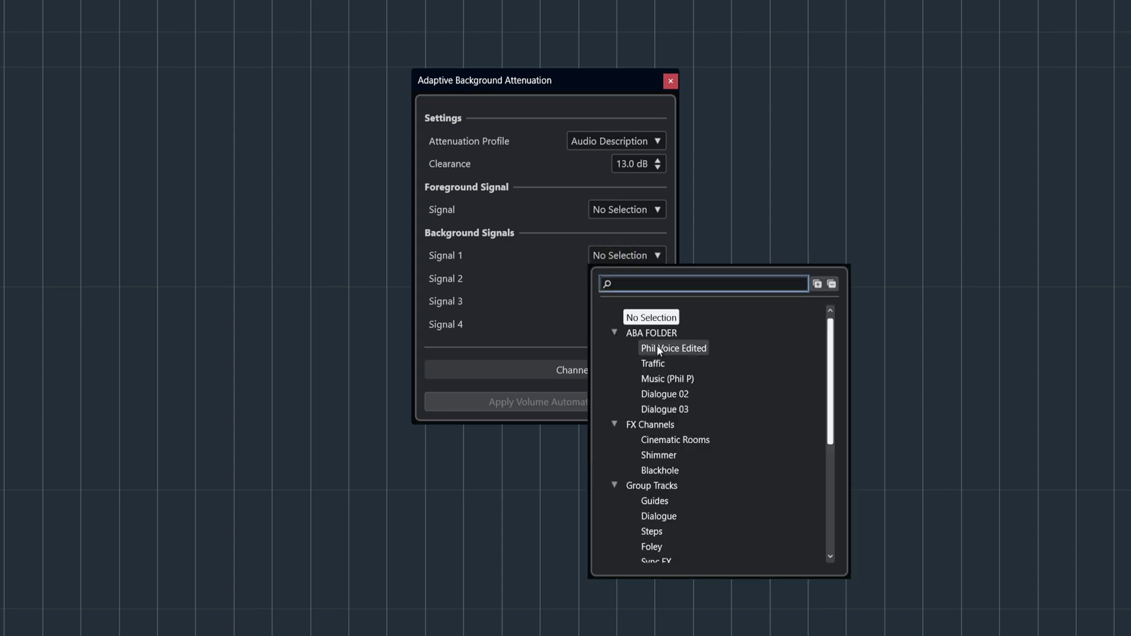
{"action": "left_click", "coordinate": [567, 291]}
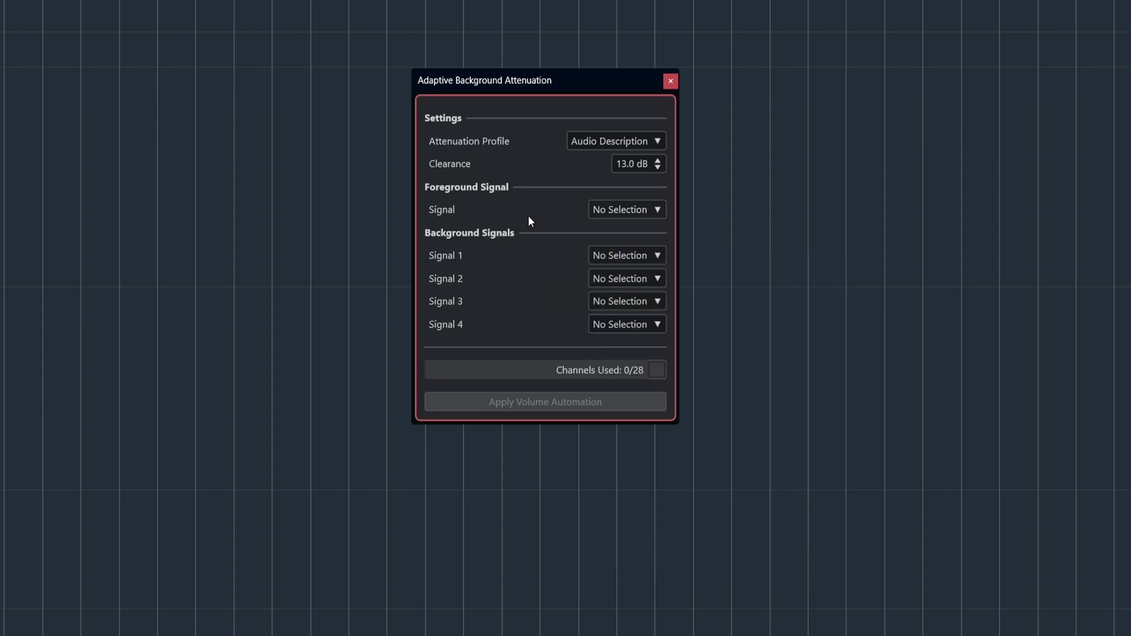
{"action": "left_click", "coordinate": [618, 210]}
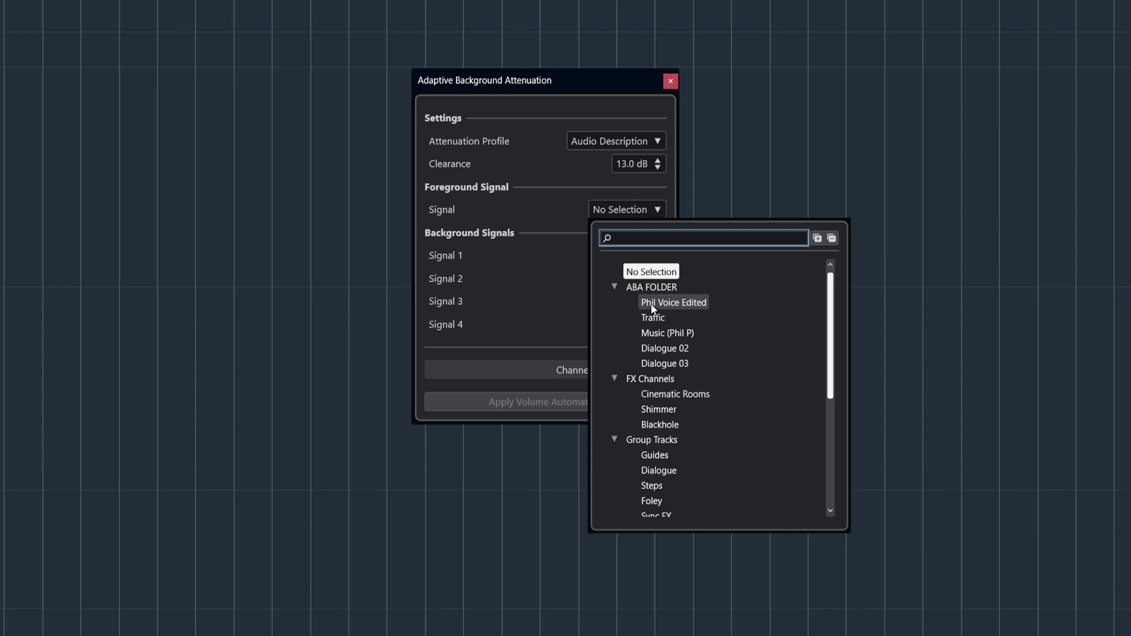
{"action": "left_click", "coordinate": [652, 302]}
{"action": "left_click", "coordinate": [622, 209]}
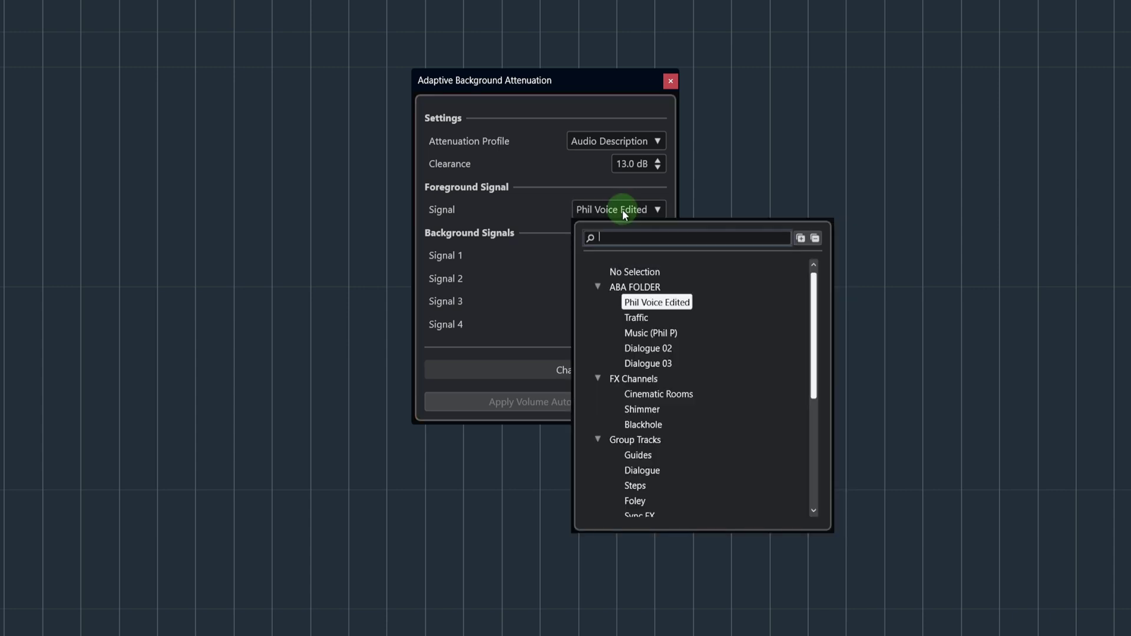
{"action": "left_click", "coordinate": [642, 452]}
Assign Foley, Design FX and Shimmer as background signals 1, 2 and 3
{"action": "left_click", "coordinate": [623, 255]}
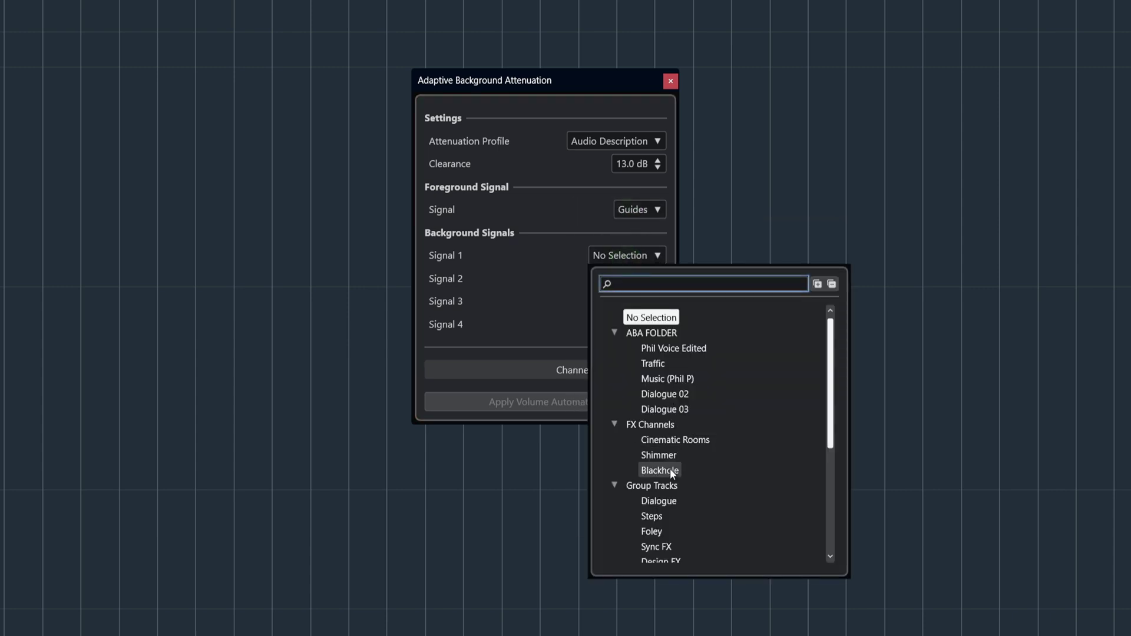
{"action": "left_click", "coordinate": [657, 527]}
{"action": "left_click", "coordinate": [617, 278]}
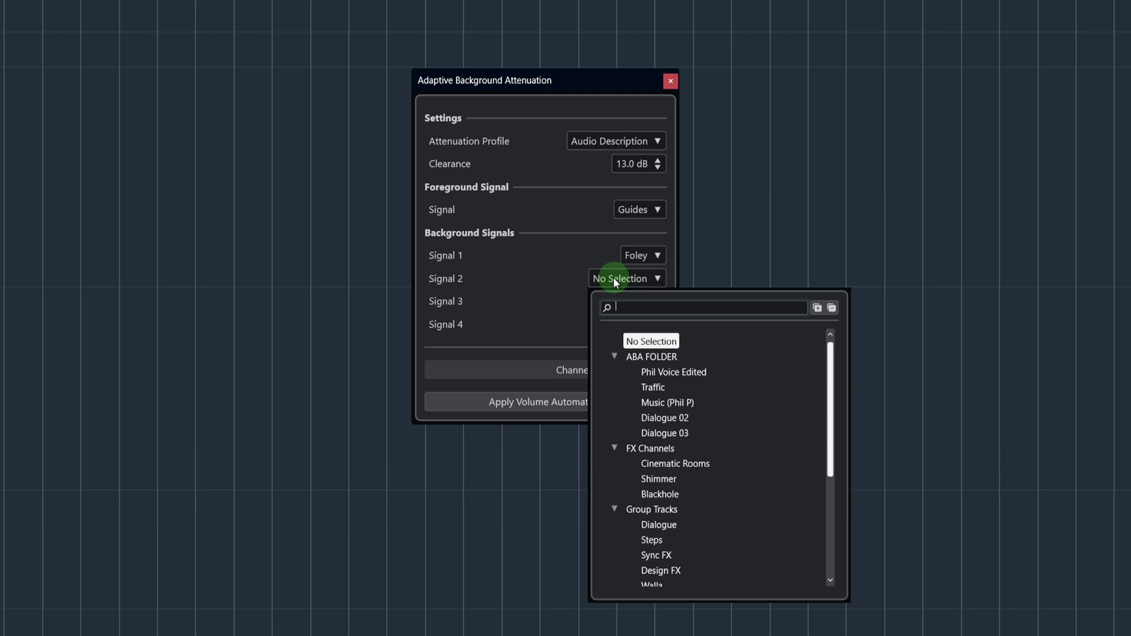
{"action": "left_click", "coordinate": [654, 570]}
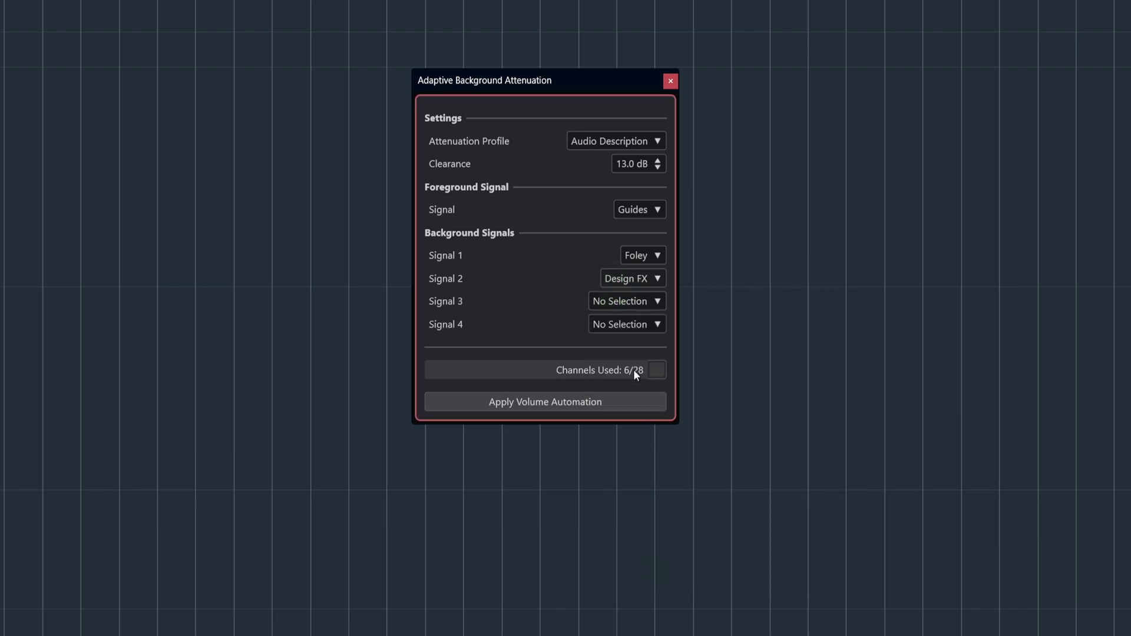
{"action": "left_click", "coordinate": [619, 300]}
{"action": "left_click", "coordinate": [660, 500]}
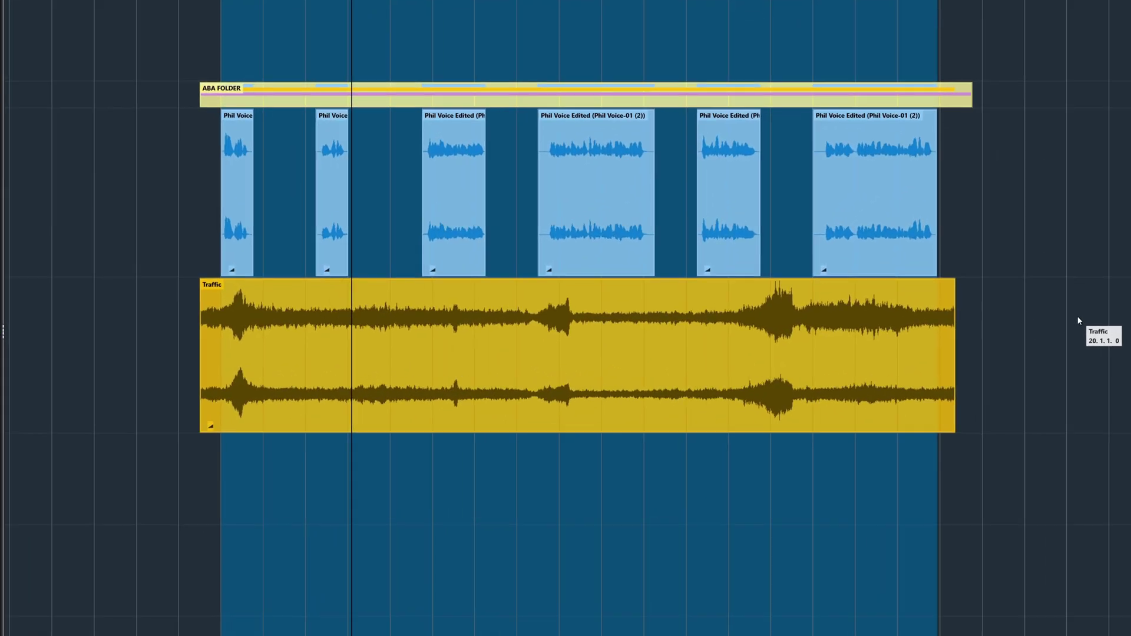
Play the project to hear the dialogue over the Traffic track
{"action": "key", "text": "space"}
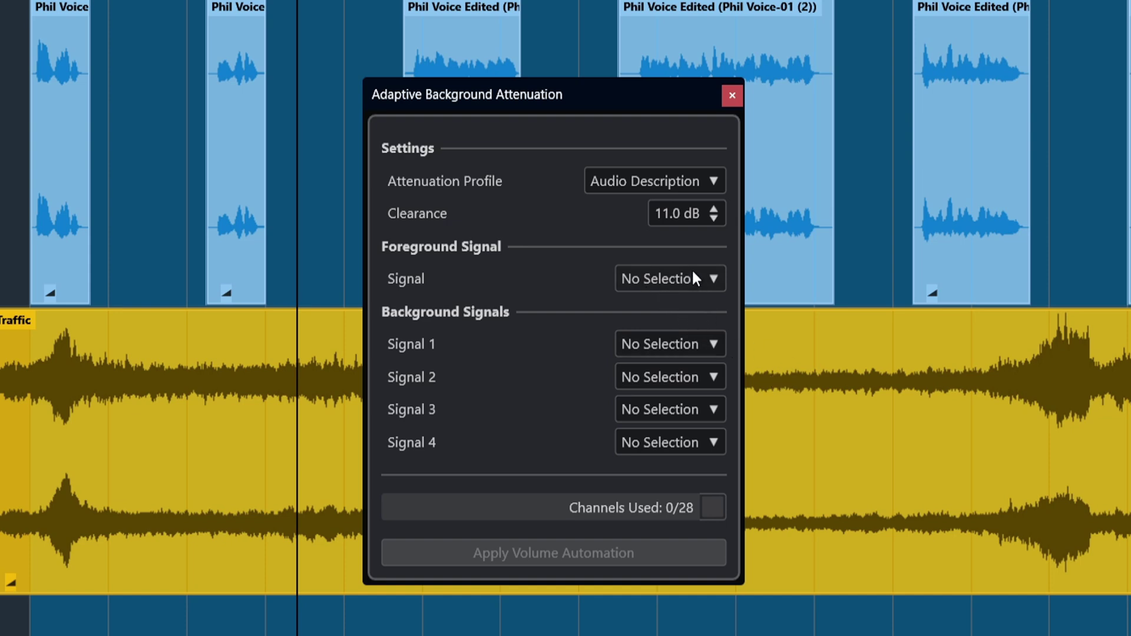
Set the edited voice as foreground and Traffic as Signal 1, then apply volume automation
{"action": "left_click", "coordinate": [666, 279]}
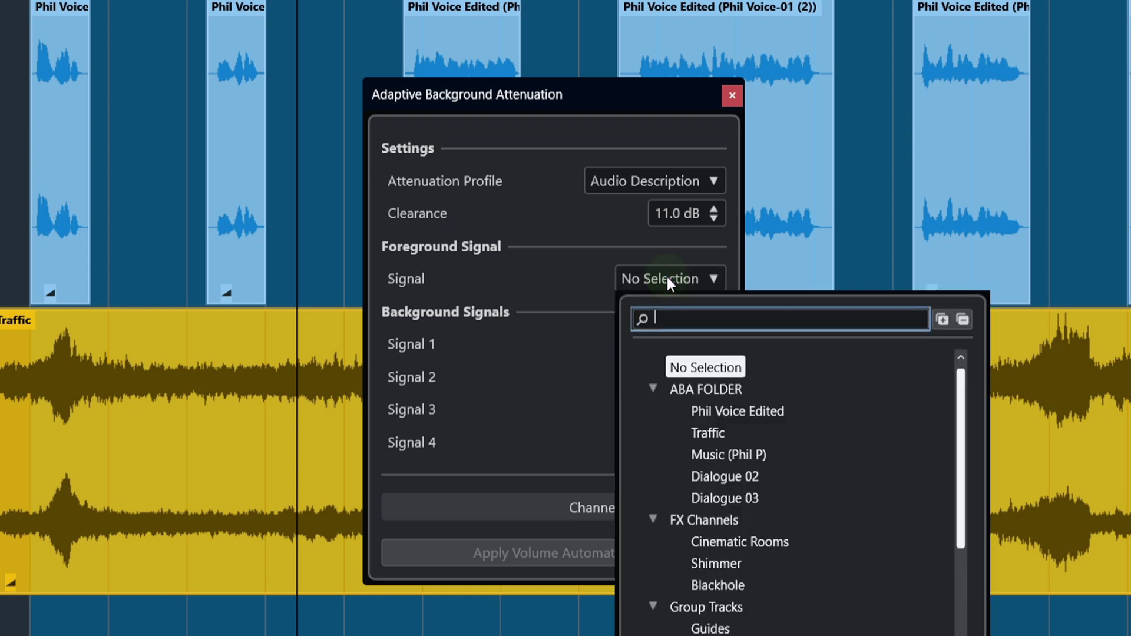
{"action": "left_click", "coordinate": [732, 410]}
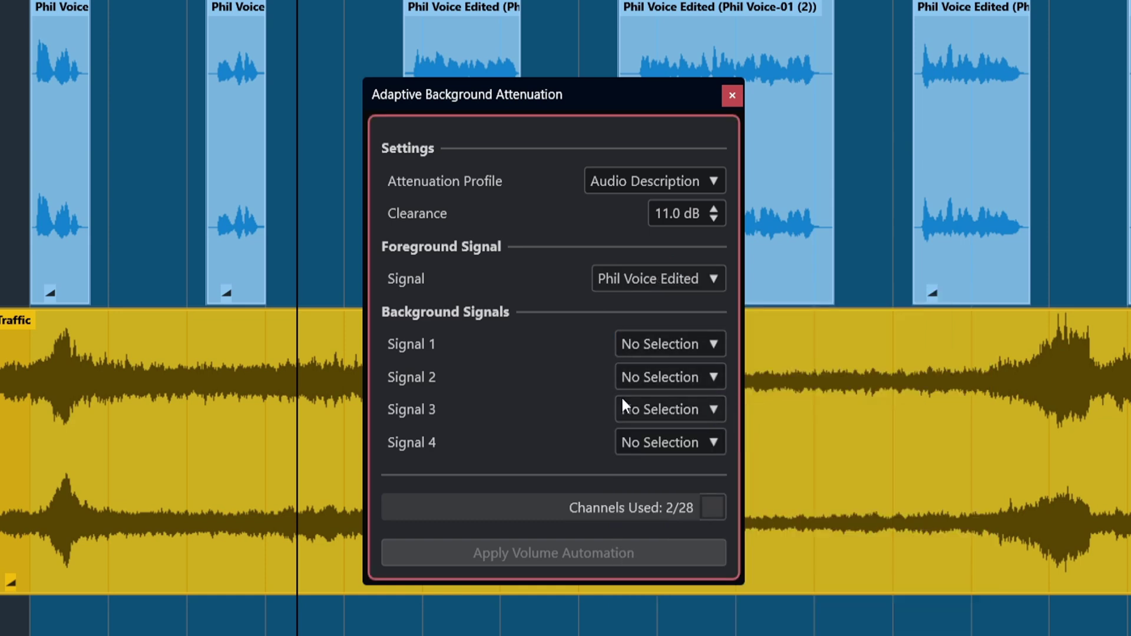
{"action": "left_click", "coordinate": [650, 347]}
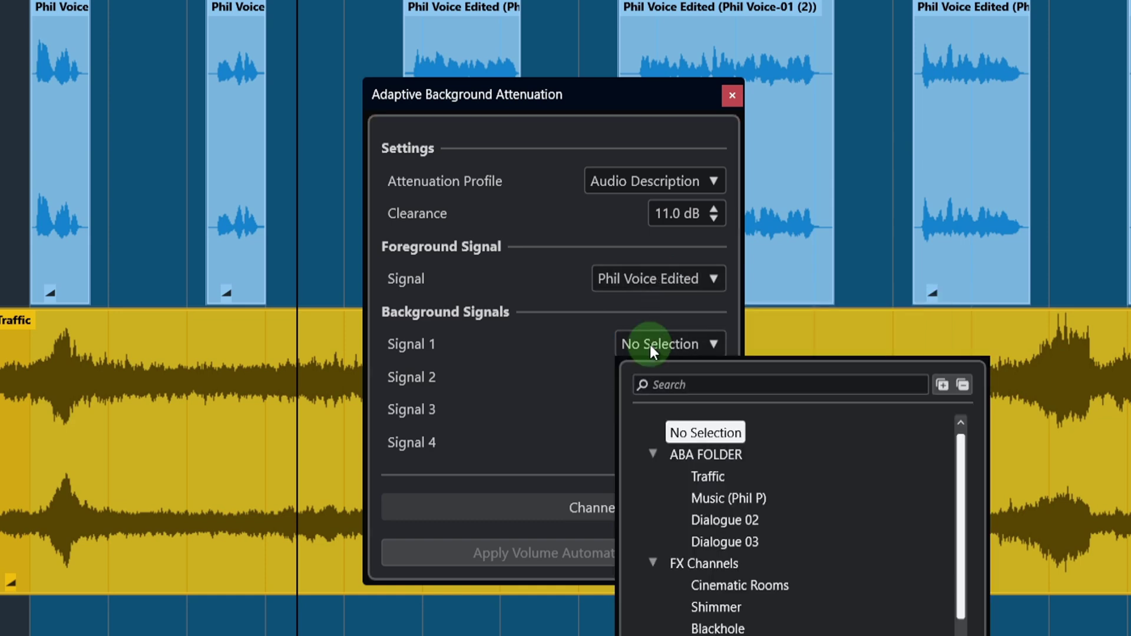
{"action": "left_click", "coordinate": [722, 475]}
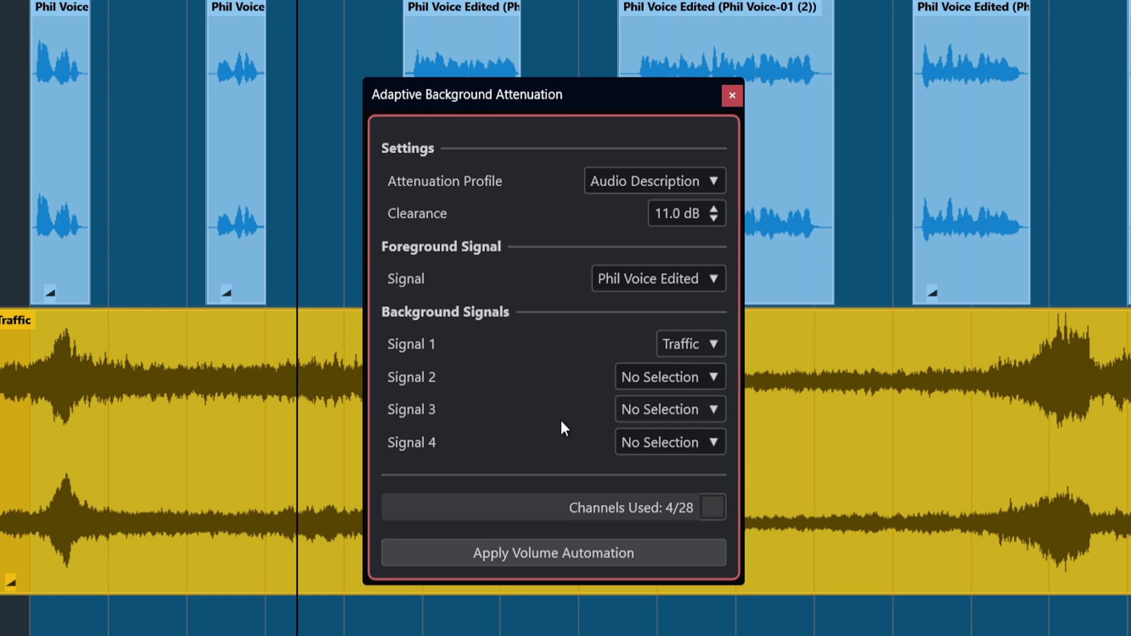
{"action": "left_click", "coordinate": [569, 557]}
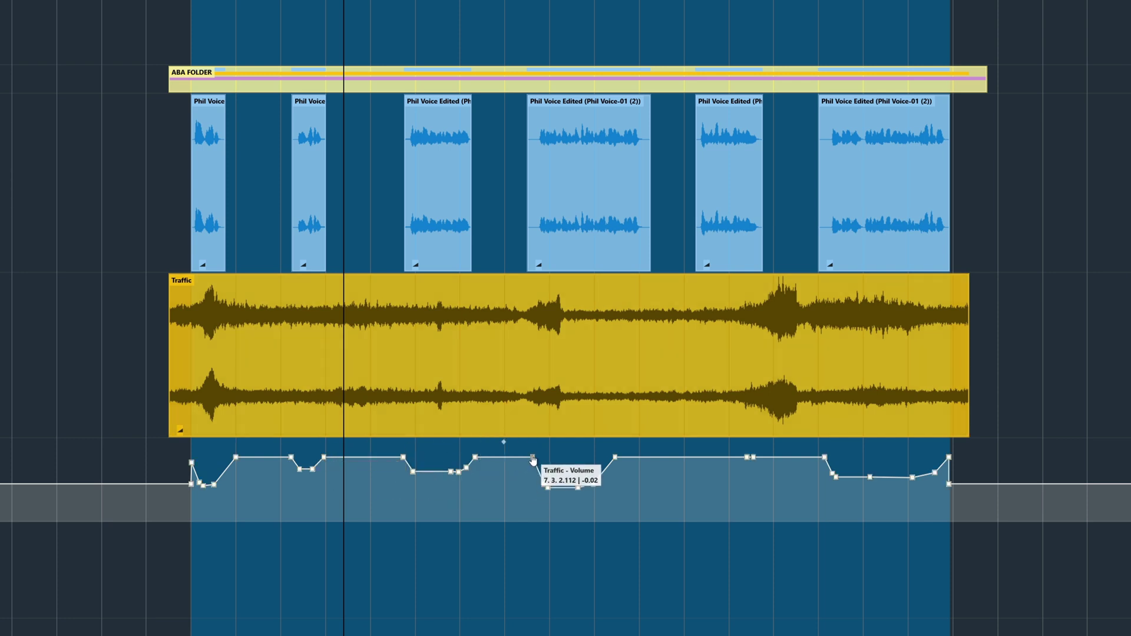
Shift one Traffic dip's automation point earlier and lower the Traffic clip to -7.42 dB, auditioning both changes
{"action": "left_click_drag", "start_coordinate": [532, 457], "coordinate": [505, 456]}
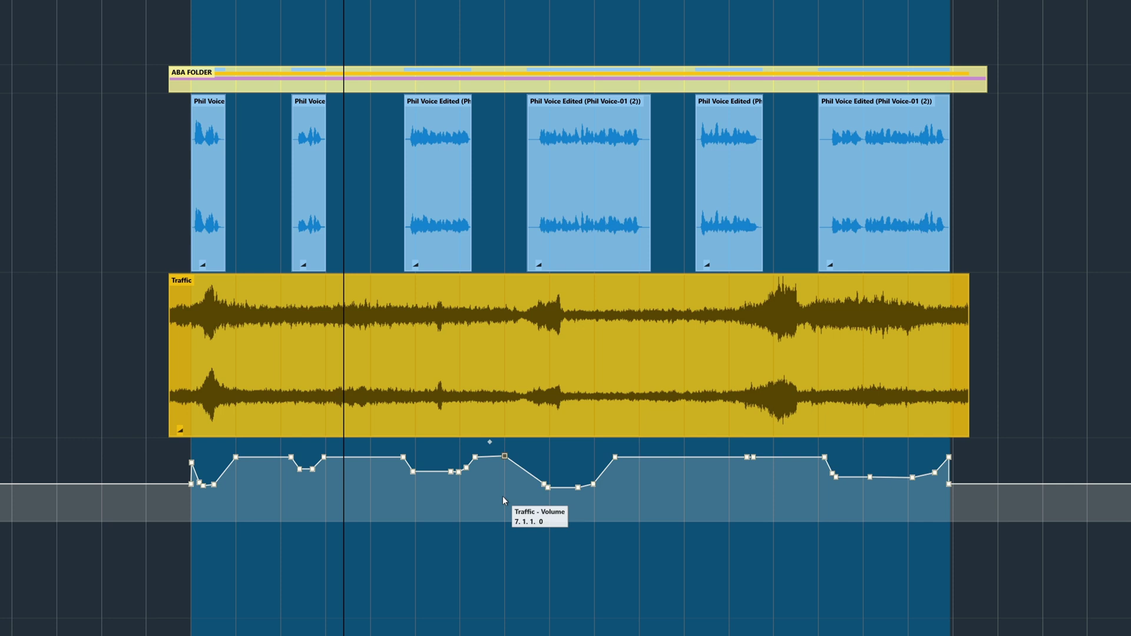
{"action": "key", "text": "space"}
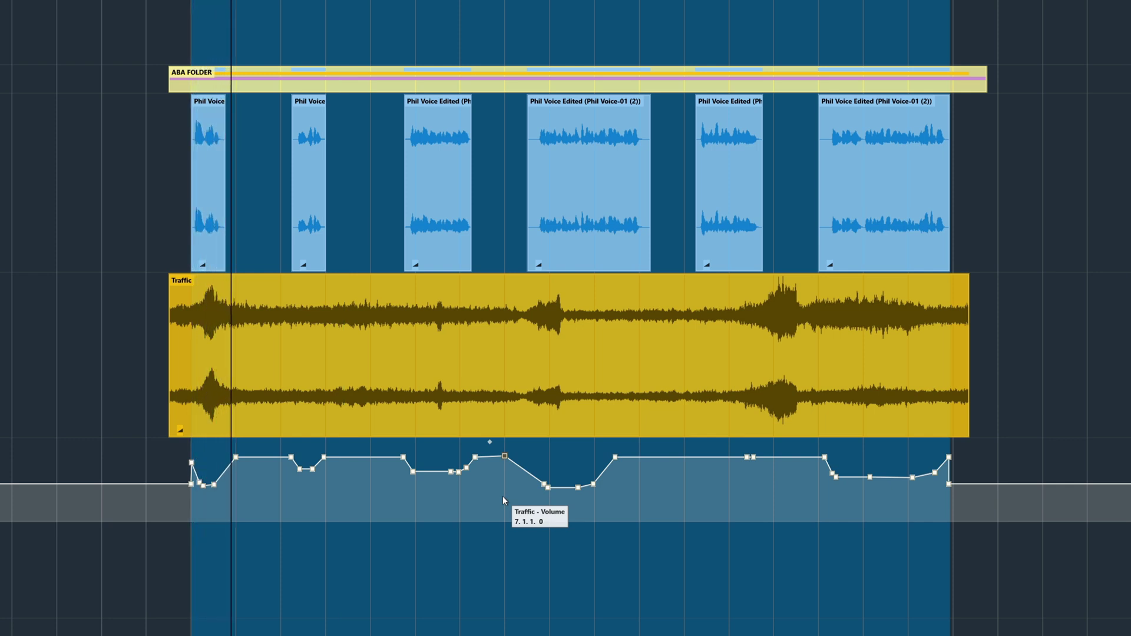
{"action": "key", "text": "space"}
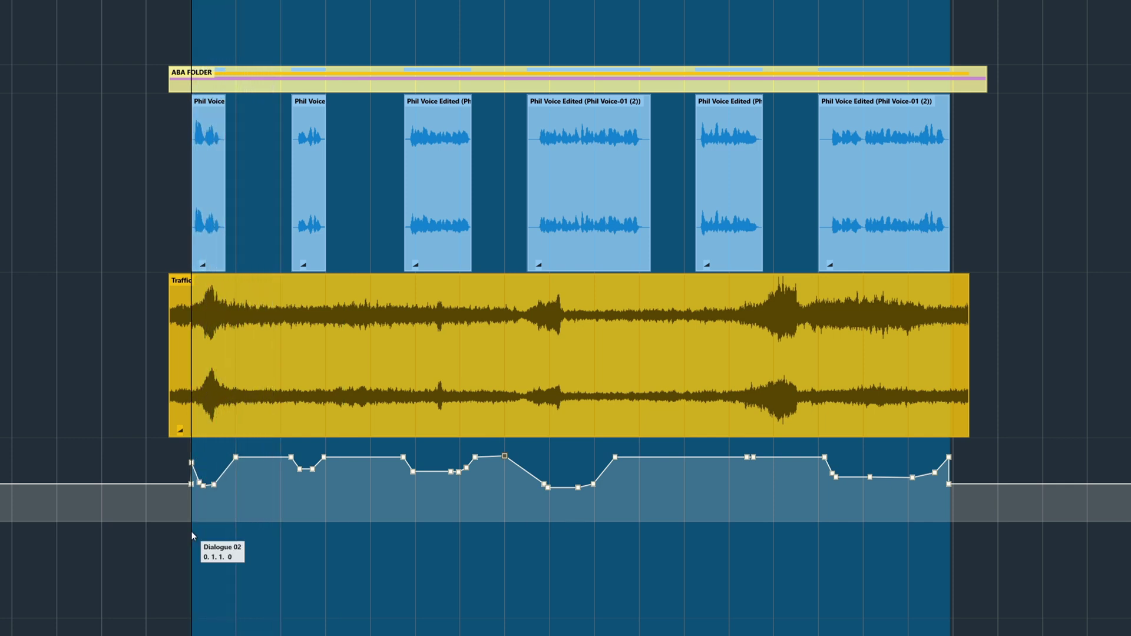
{"action": "mouse_move", "coordinate": [180, 435]}
{"action": "left_mouse_down"}
{"action": "mouse_move", "coordinate": [176, 415]}
{"action": "mouse_move", "coordinate": [176, 425]}
{"action": "left_mouse_up"}
{"action": "key", "text": "space"}
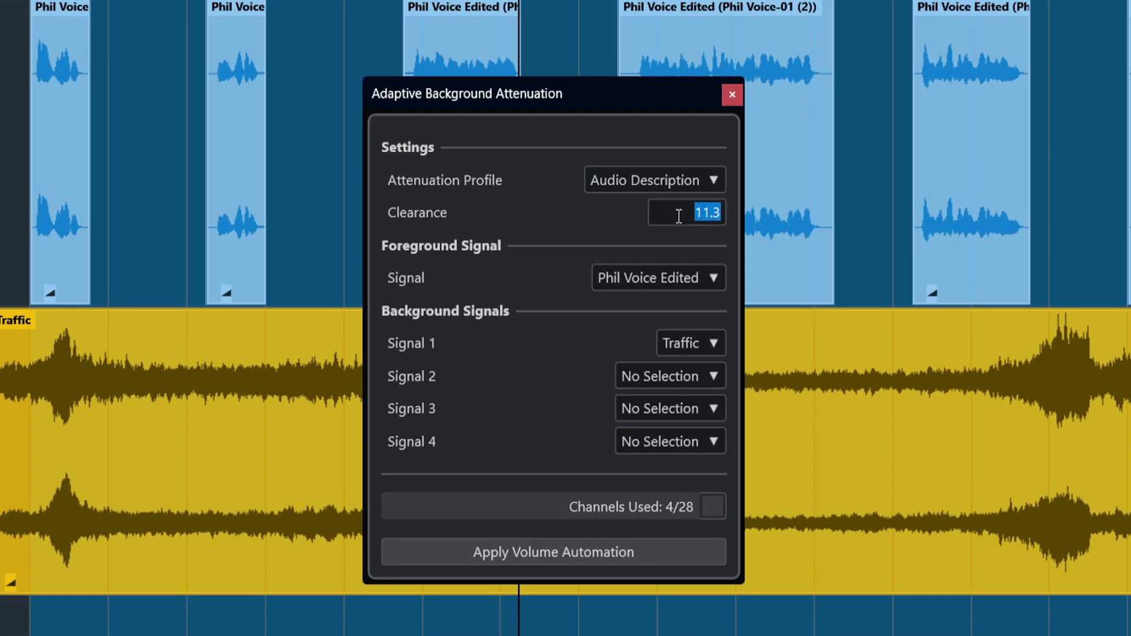
Regenerate the Traffic ducking with 16 dB clearance, then return to the start of the clips
{"action": "type", "text": "16"}
{"action": "key", "text": "Return"}
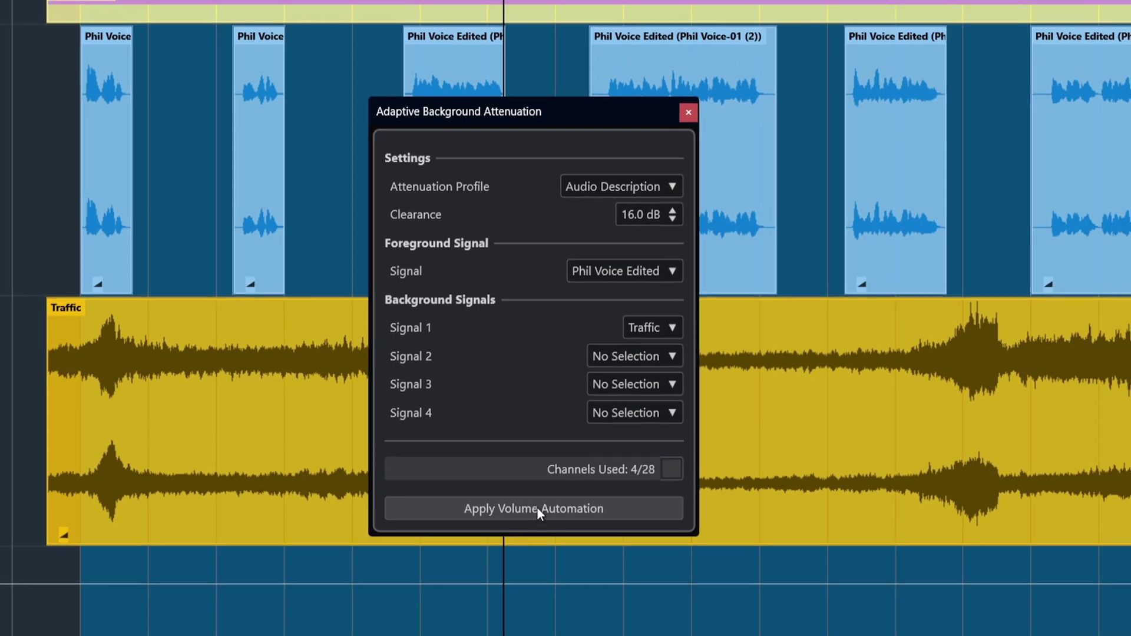
{"action": "left_click", "coordinate": [536, 508]}
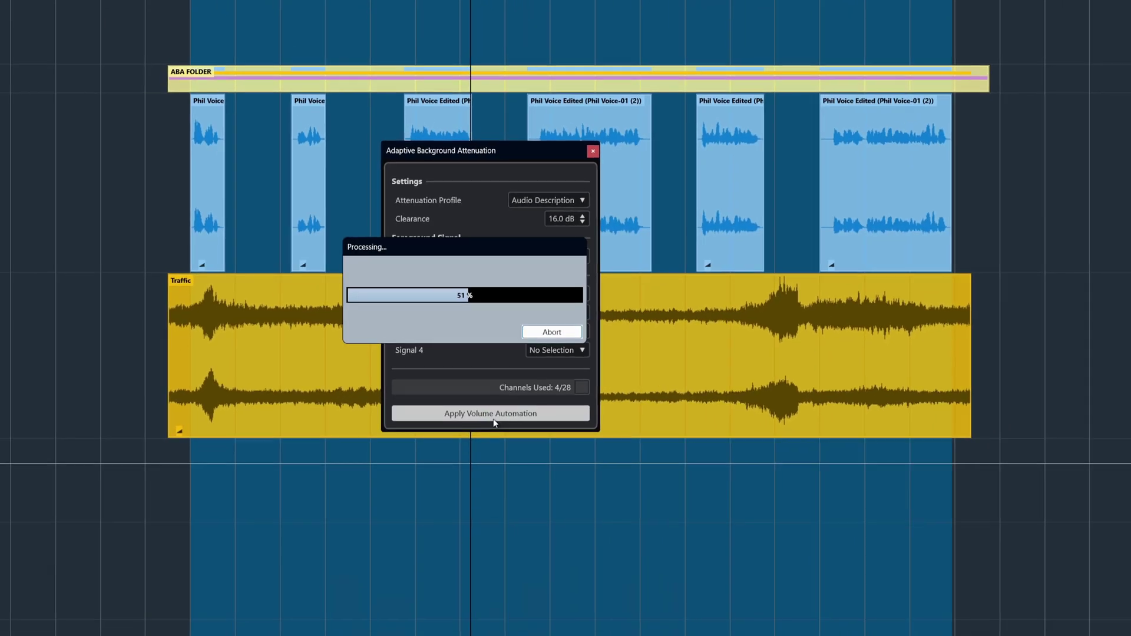
{"action": "left_click", "coordinate": [200, 489]}
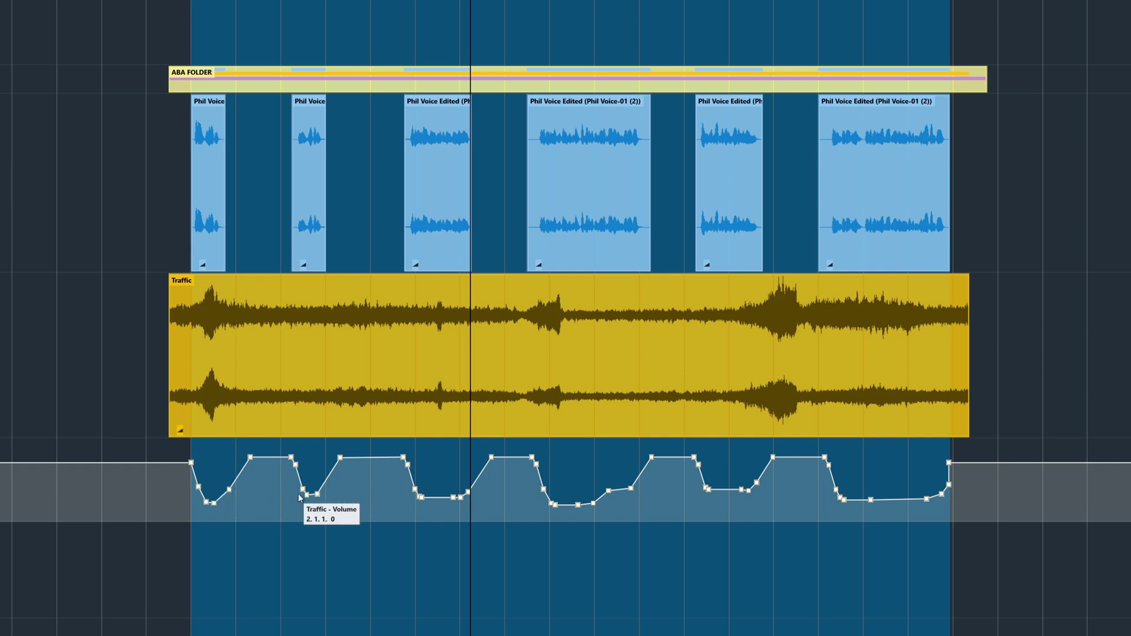
{"action": "key", "text": "Home"}
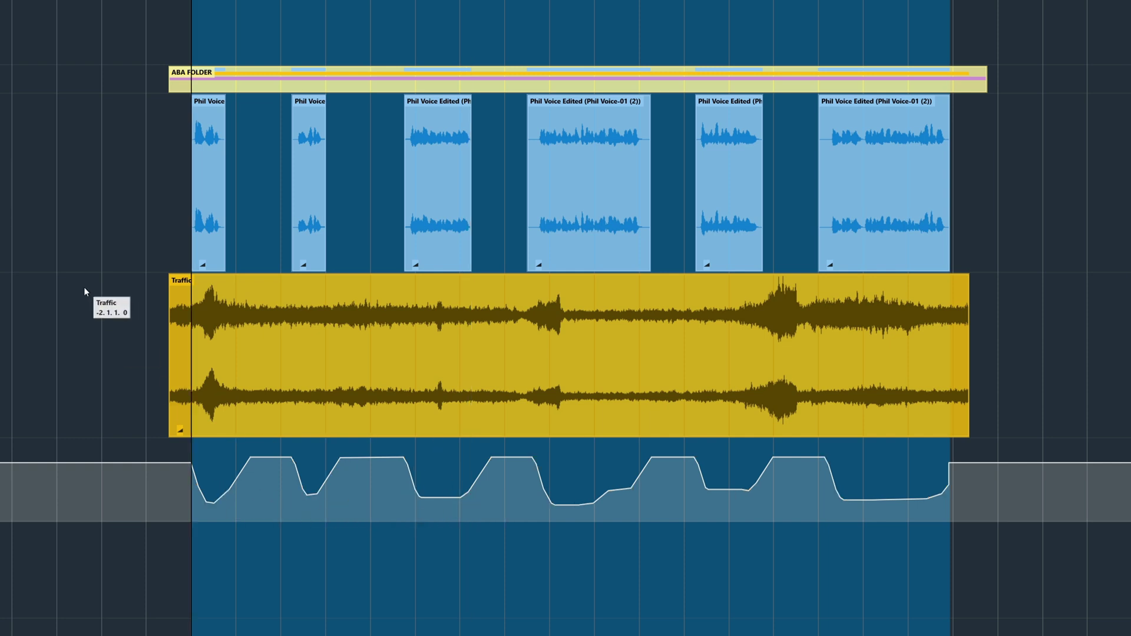
Play back, lower the Traffic event to -6.14 dB, and add a point deepening one dip
{"action": "key", "text": "space"}
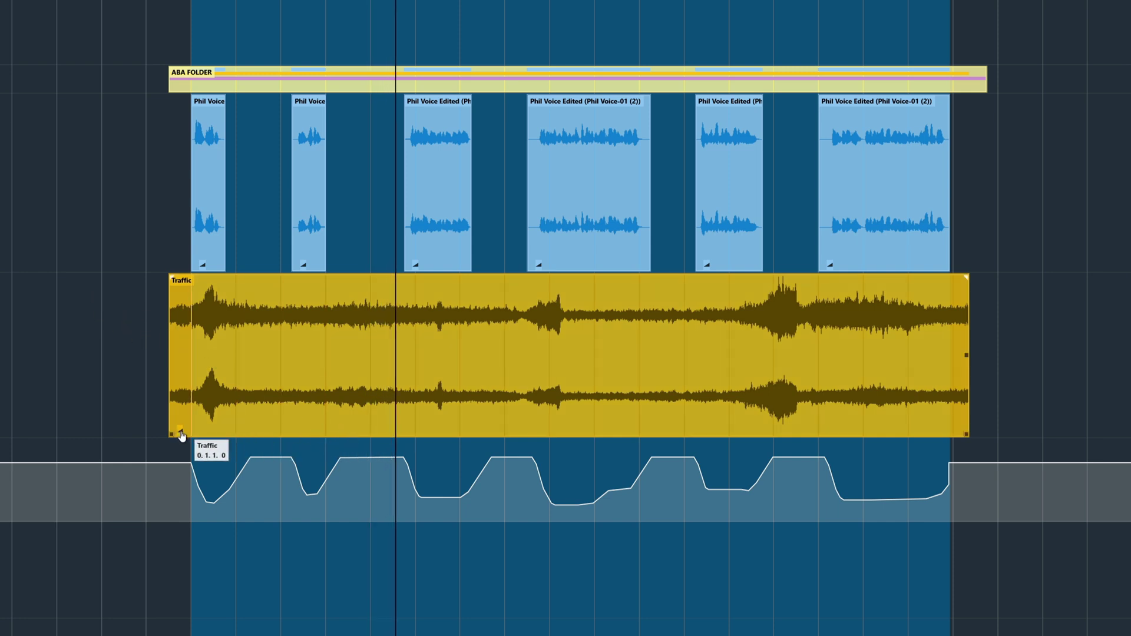
{"action": "left_click_drag", "start_coordinate": [181, 436], "coordinate": [177, 451]}
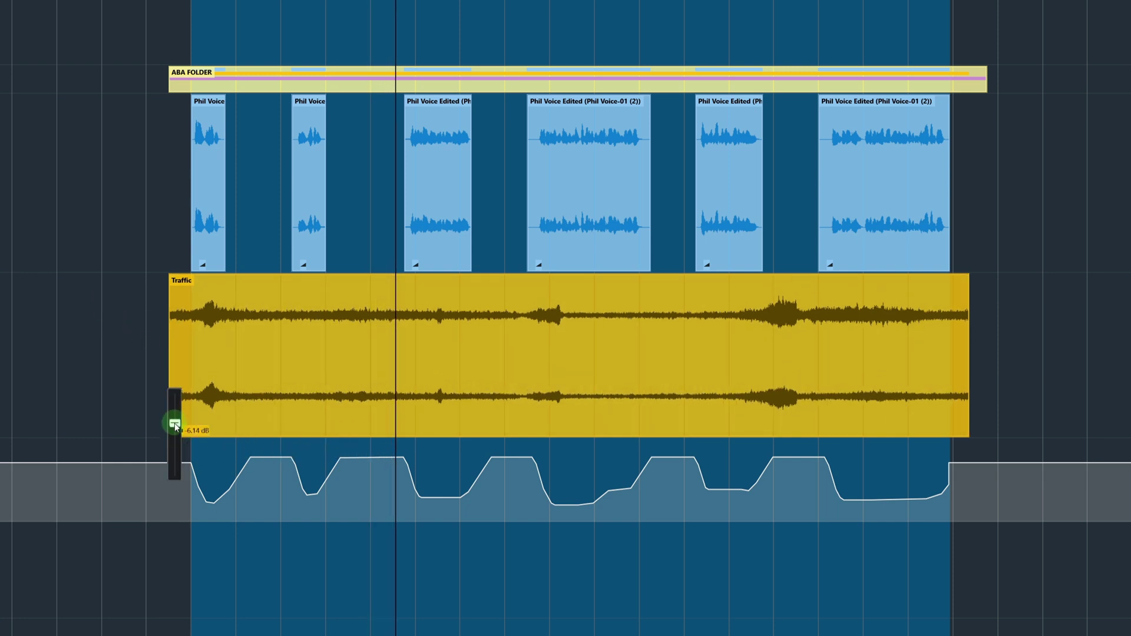
{"action": "left_click", "coordinate": [315, 493]}
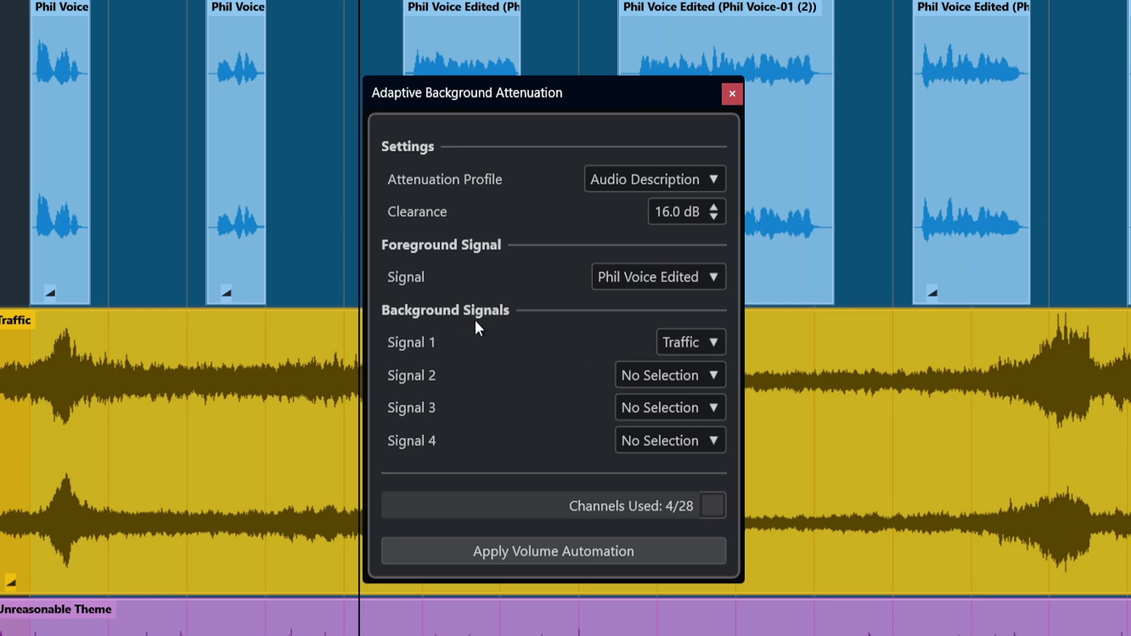
{"action": "left_click", "coordinate": [665, 377]}
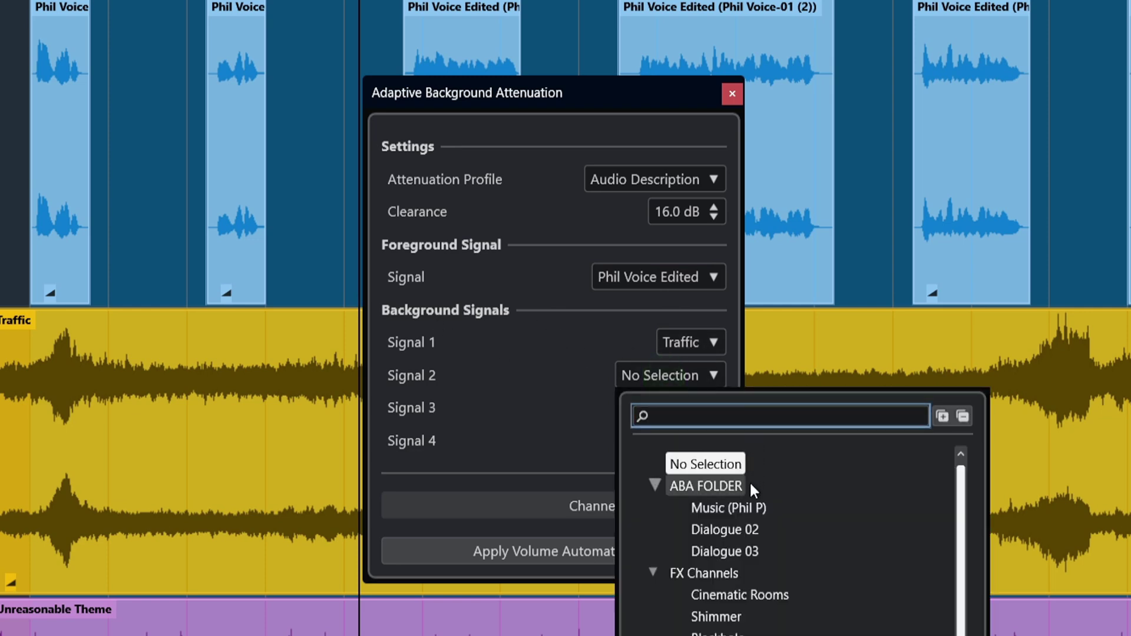
{"action": "left_click", "coordinate": [737, 507]}
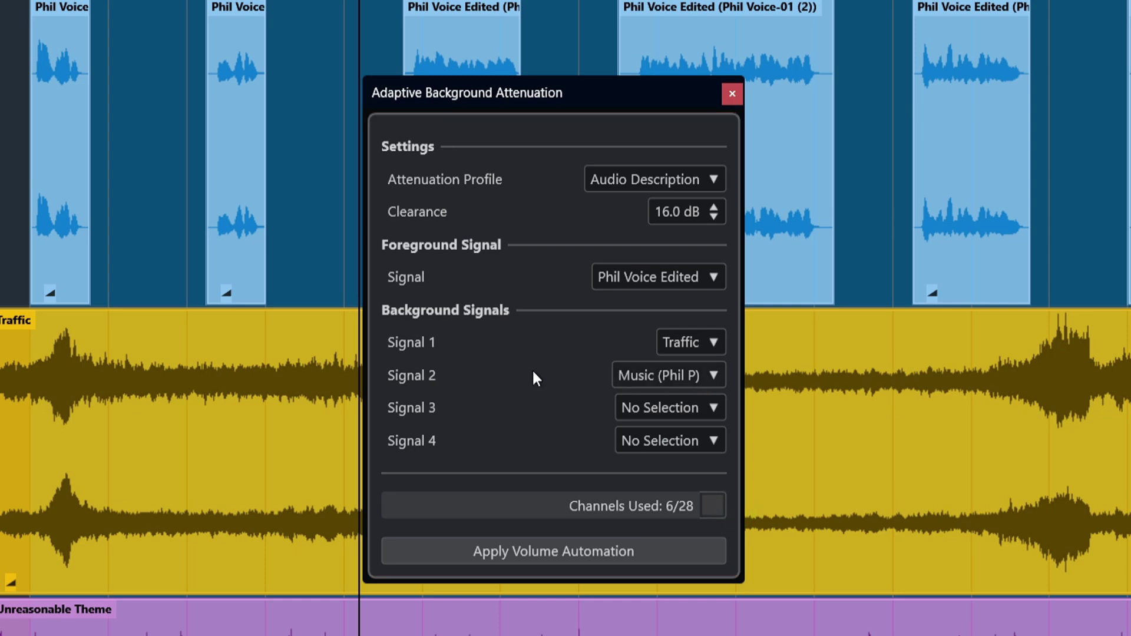
{"action": "left_click", "coordinate": [574, 556]}
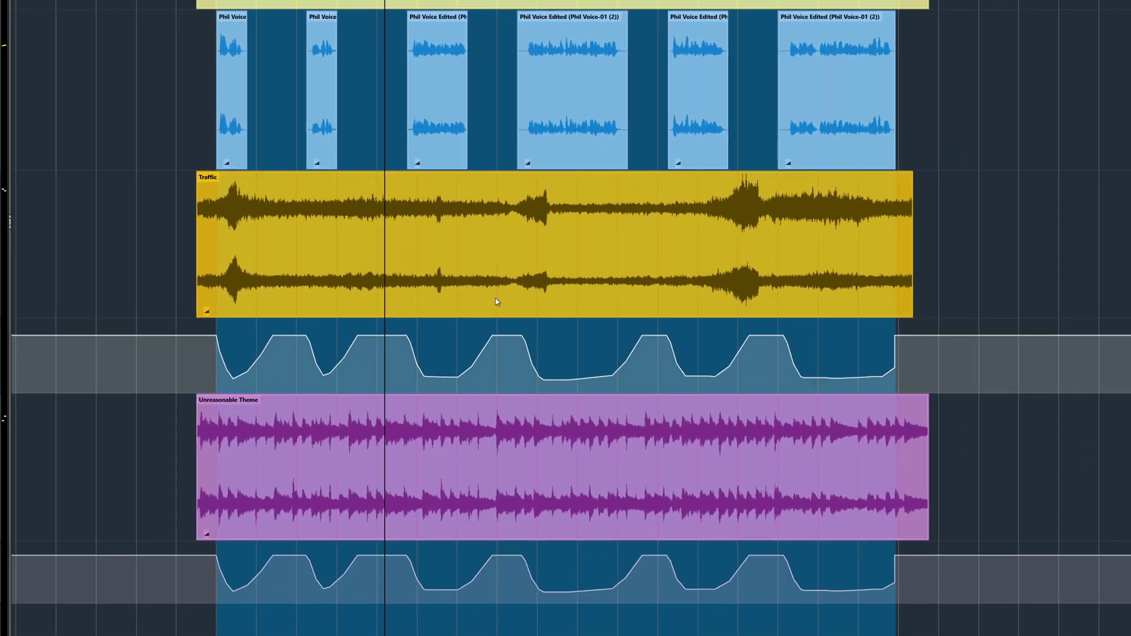
Play the scene from the start of the events to audition the ducking
{"action": "key", "text": "alt+space"}
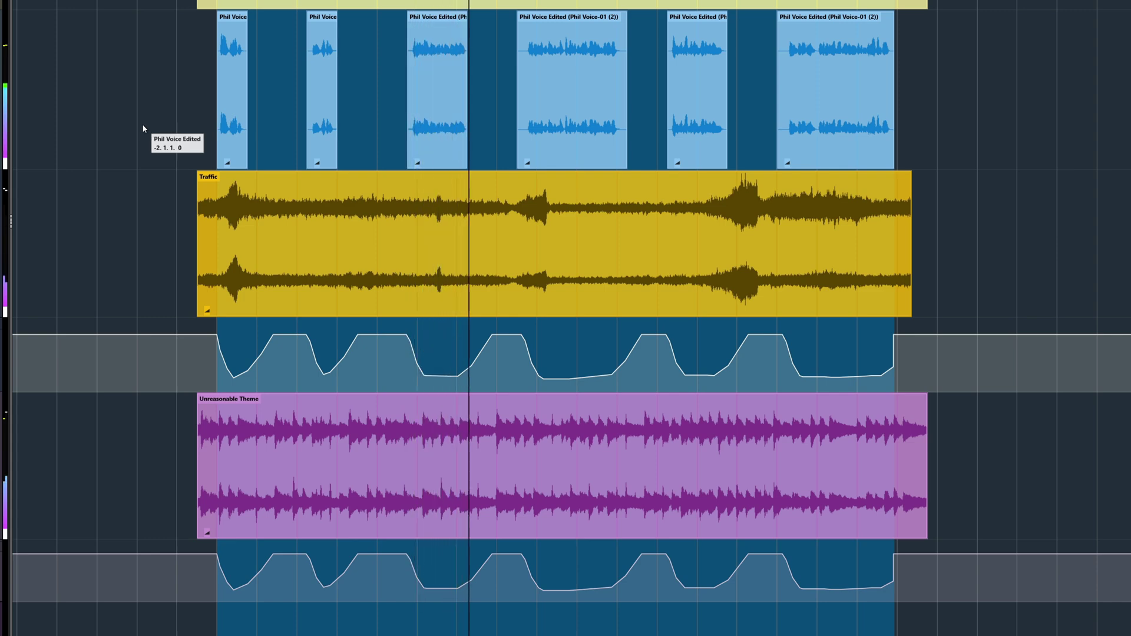
{"action": "key", "text": "space"}
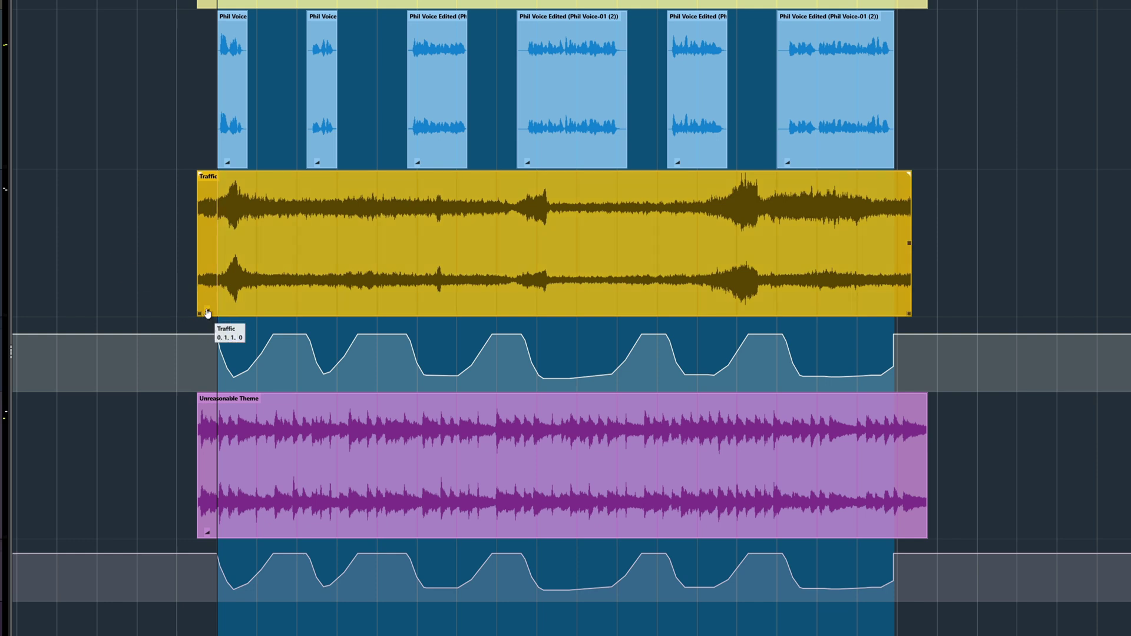
{"action": "key", "text": "space"}
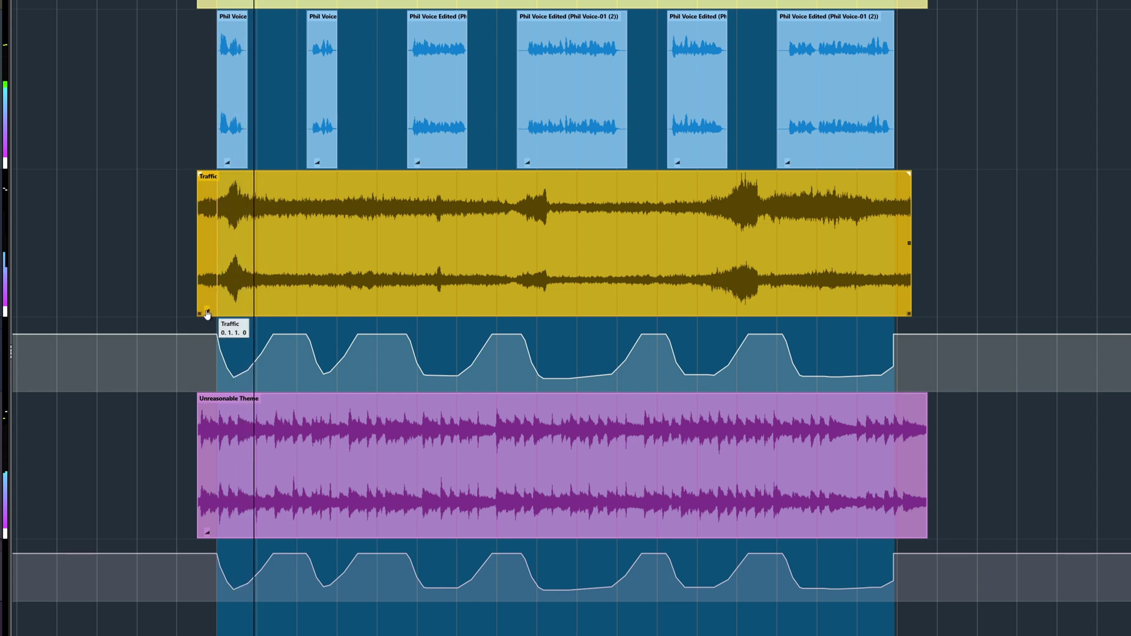
Lower Traffic to -9.34 dB and Unreasonable Theme to -4.85 dB, then raise the music dip points together
{"action": "left_click_drag", "start_coordinate": [206, 314], "coordinate": [203, 308]}
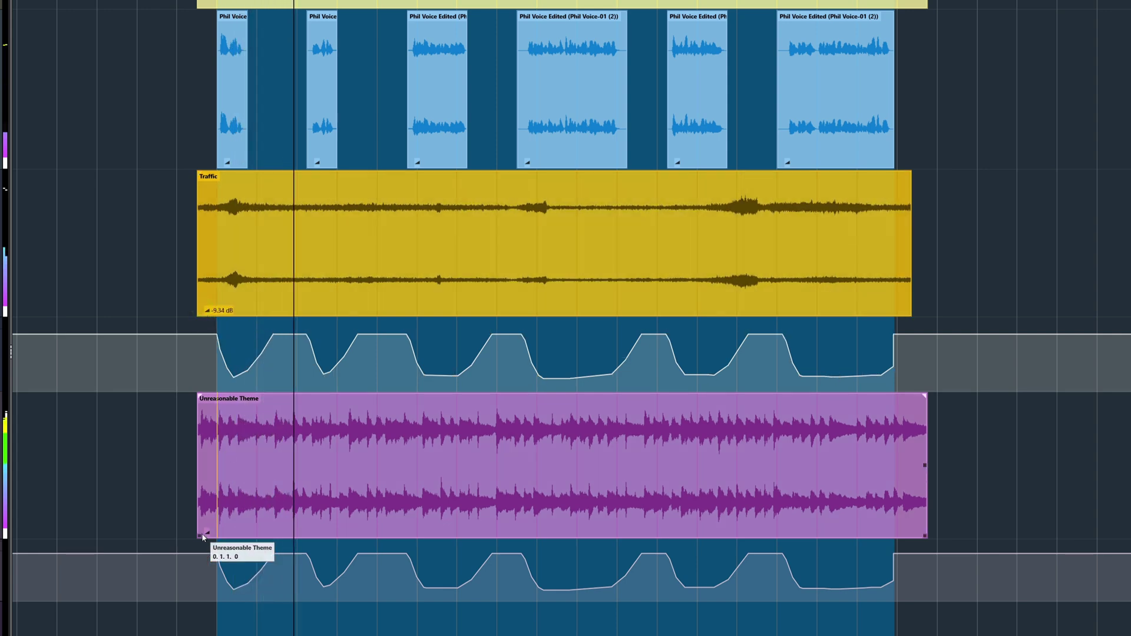
{"action": "left_click_drag", "start_coordinate": [203, 536], "coordinate": [203, 527]}
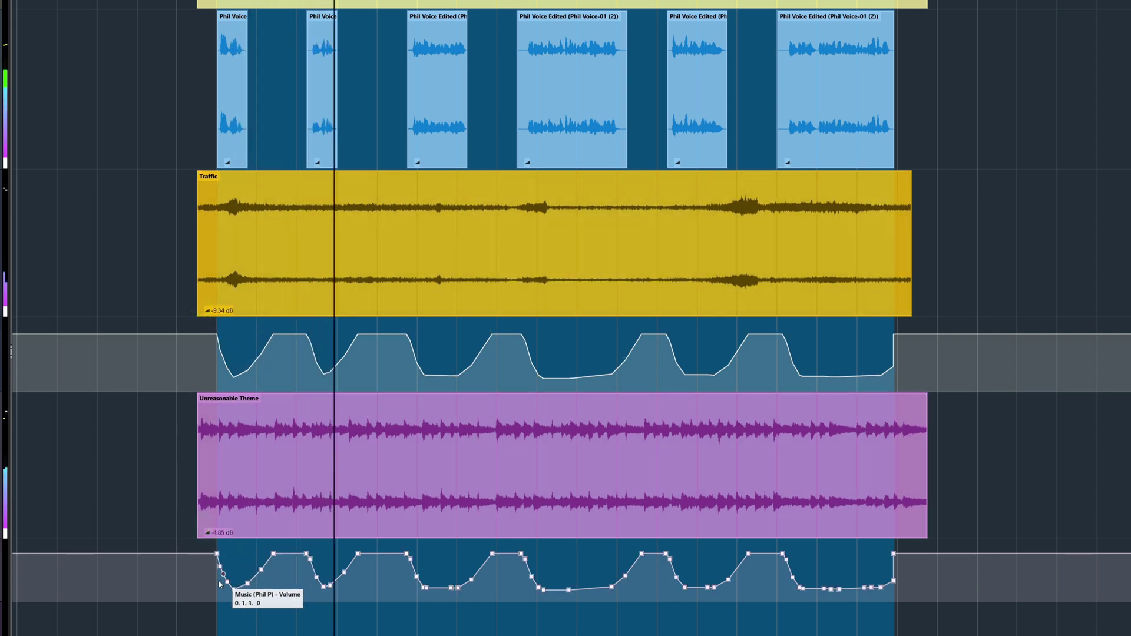
{"action": "left_click_drag", "start_coordinate": [204, 575], "coordinate": [907, 608]}
{"action": "left_click_drag", "start_coordinate": [451, 587], "coordinate": [453, 579]}
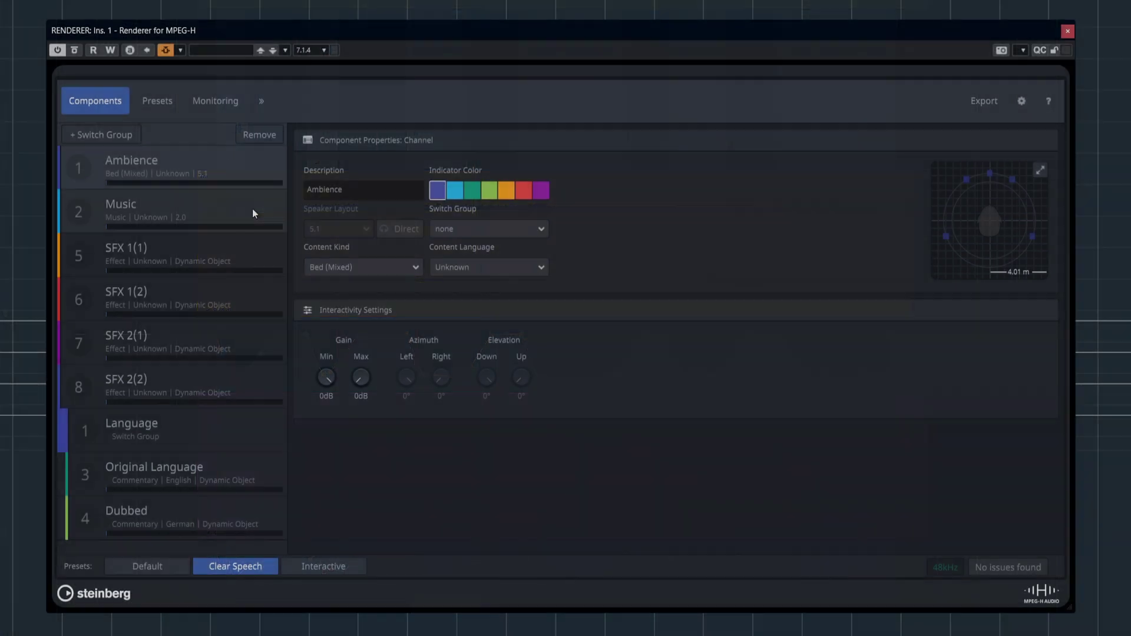
Inspect the properties of Music, the four SFX objects, the Language switch group, Original Language and Dubbed
{"action": "left_click", "coordinate": [252, 209]}
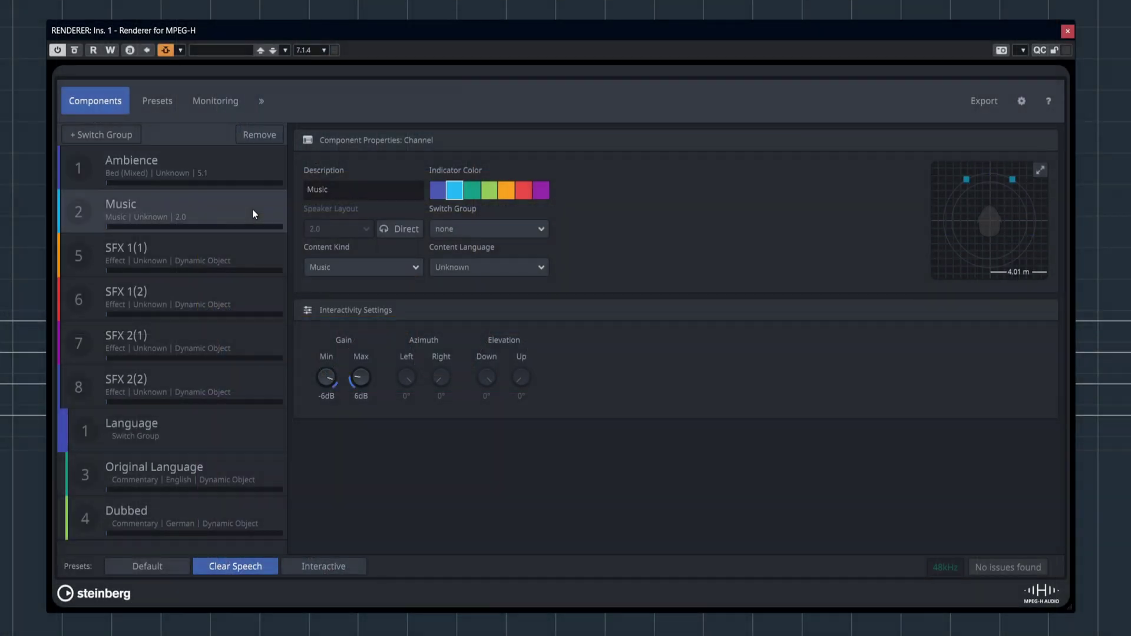
{"action": "left_click", "coordinate": [240, 248]}
{"action": "left_click", "coordinate": [246, 298]}
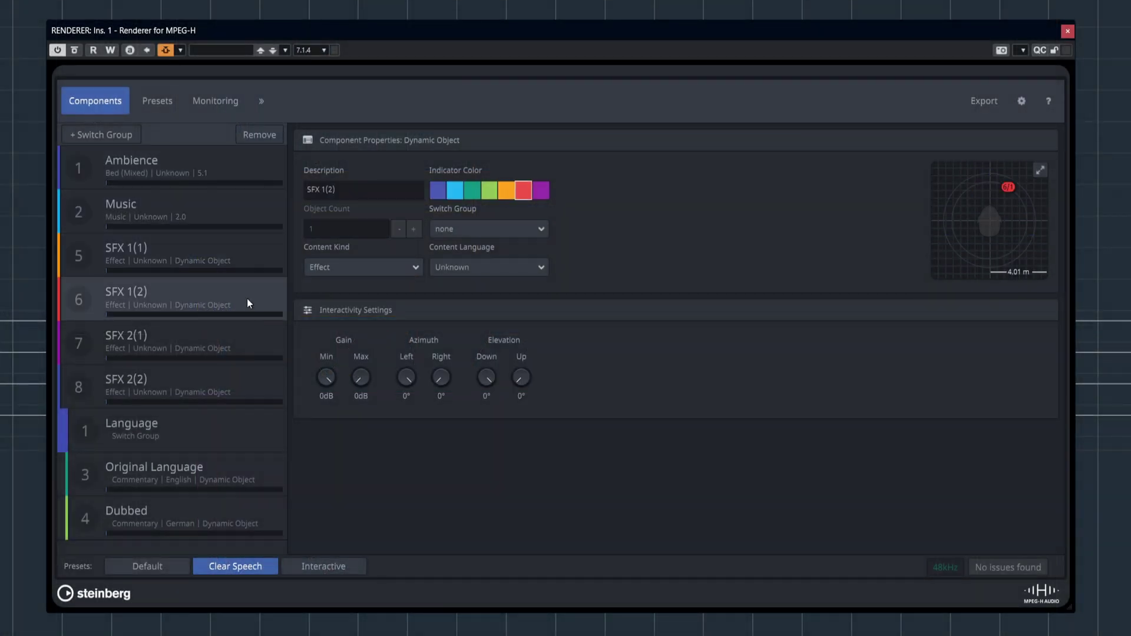
{"action": "left_click", "coordinate": [250, 336]}
{"action": "left_click", "coordinate": [250, 380]}
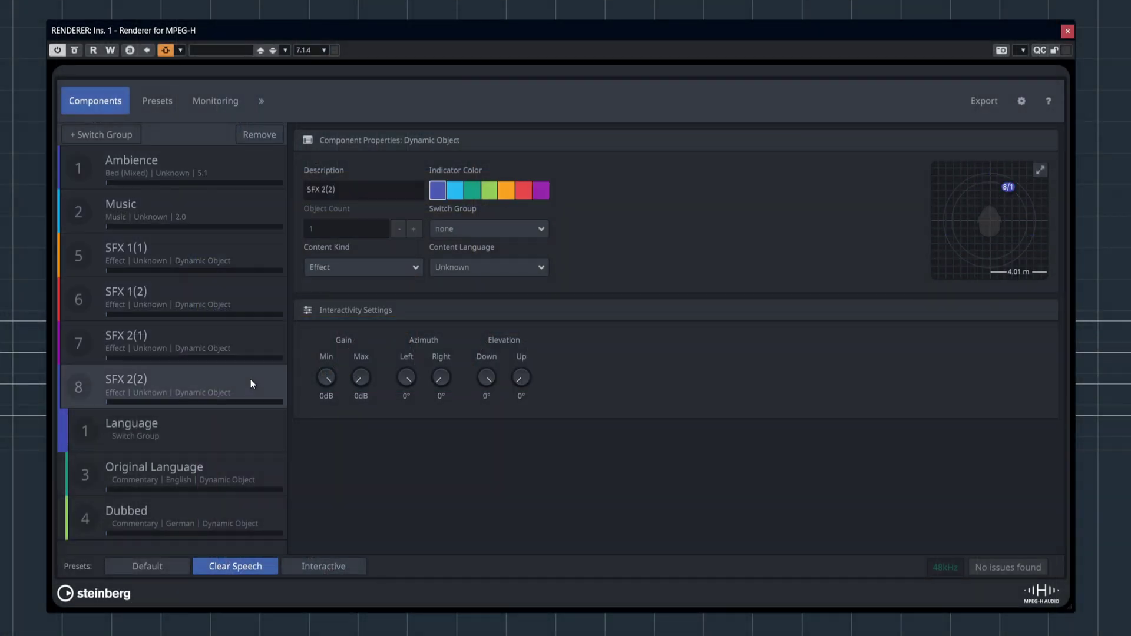
{"action": "left_click", "coordinate": [244, 423]}
{"action": "left_click", "coordinate": [246, 482]}
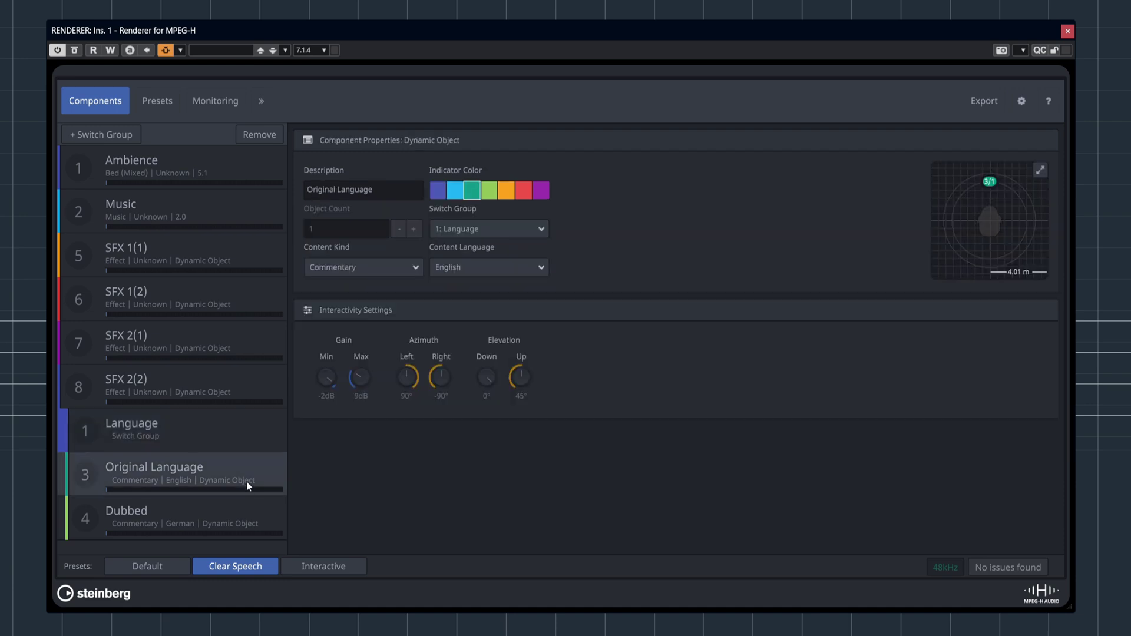
{"action": "left_click", "coordinate": [247, 513]}
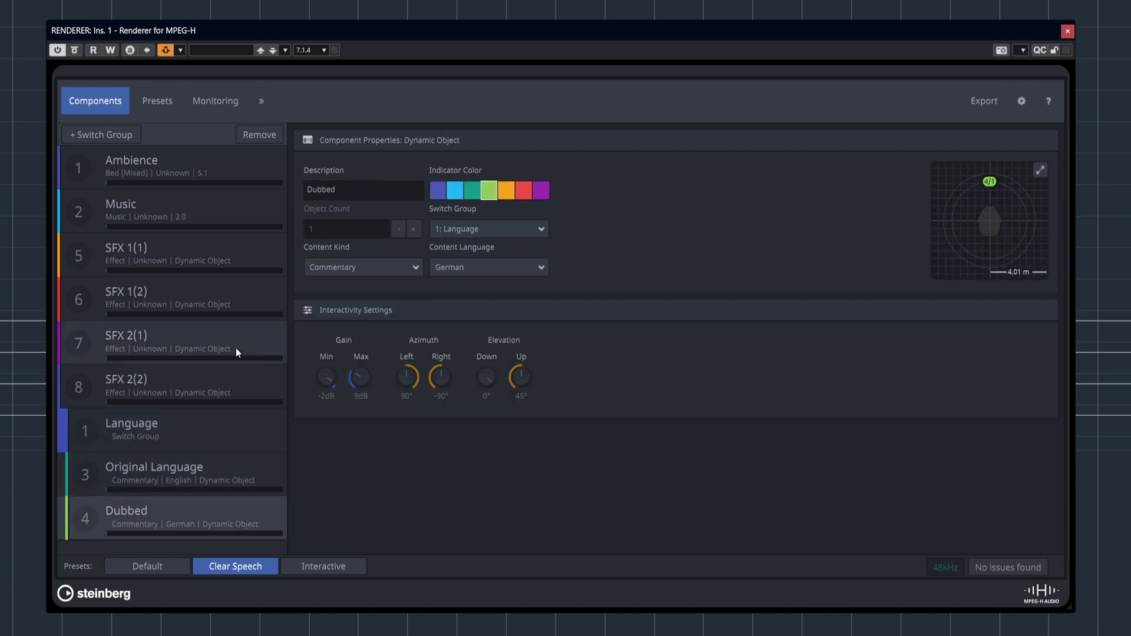
Recheck the Language switch group, Original Language, SFX 1(2), SFX 1(1) and the Ambience bed
{"action": "left_click", "coordinate": [220, 429]}
{"action": "left_click", "coordinate": [217, 468]}
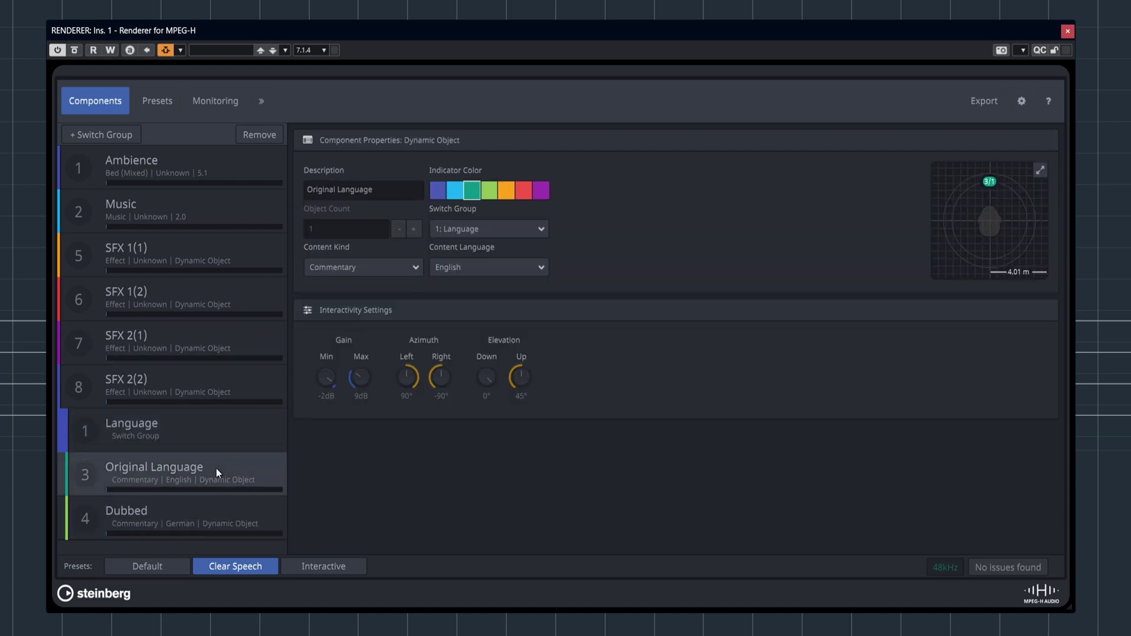
{"action": "left_click", "coordinate": [239, 293]}
{"action": "left_click", "coordinate": [245, 268]}
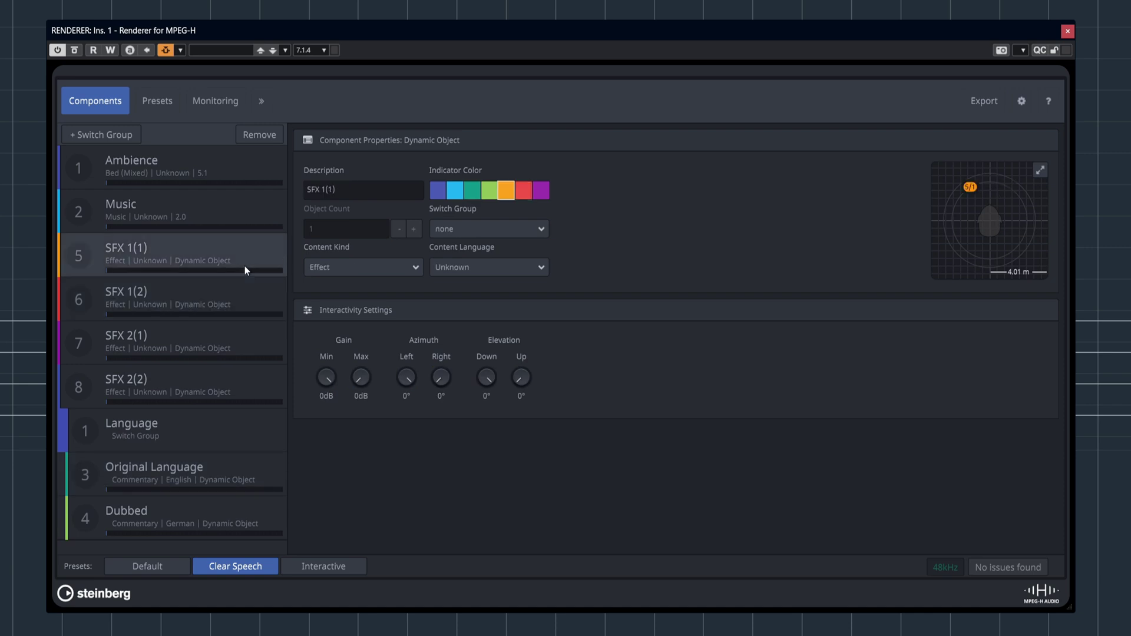
{"action": "left_click", "coordinate": [220, 170]}
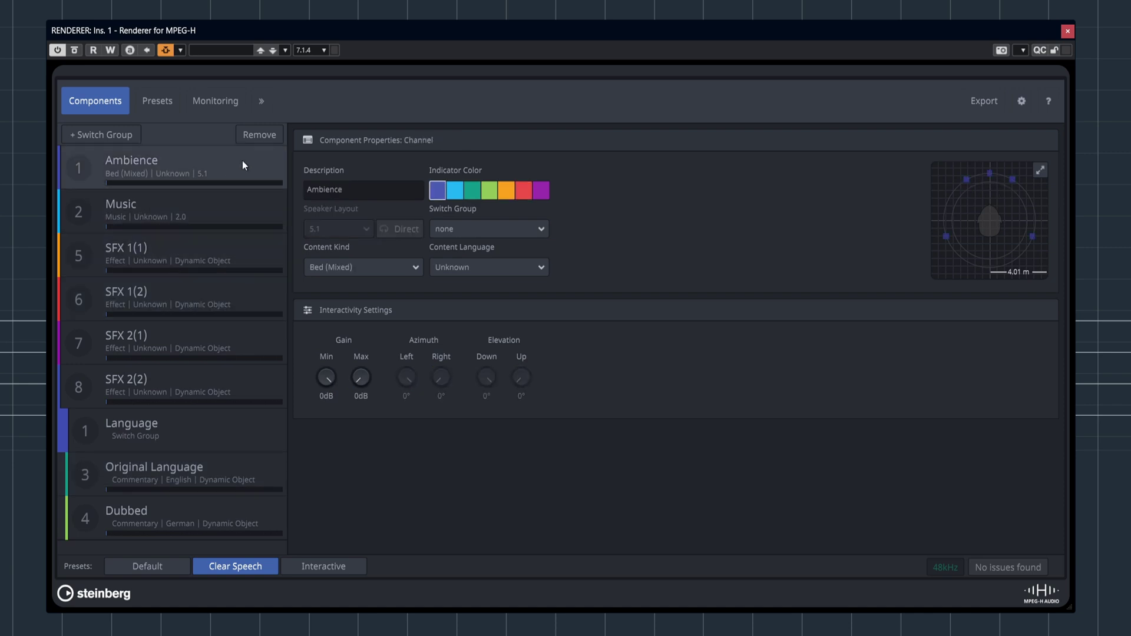